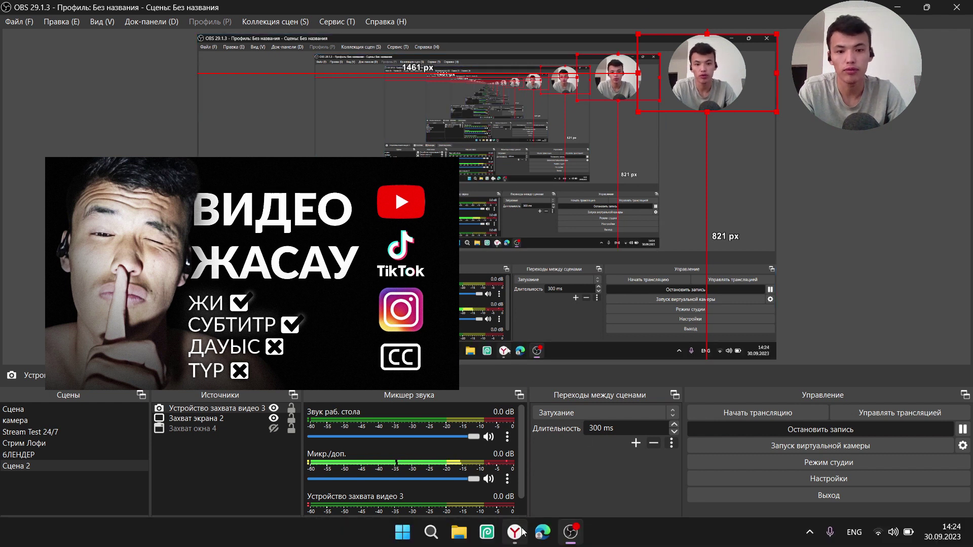
# Switch to Yandex Browser, search for "edge tts io" and open the edgetts.github.io result.
pyautogui.click(523, 532)
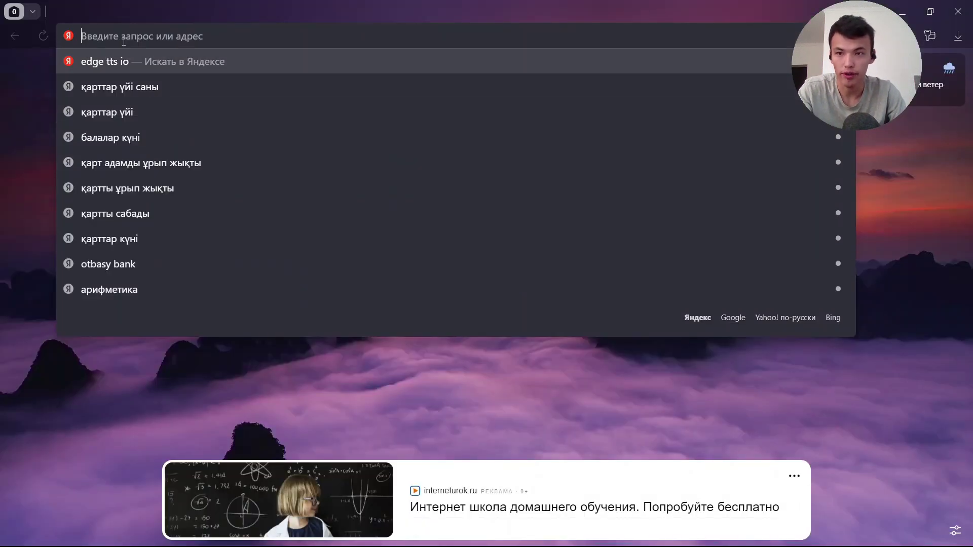
pyautogui.write('edge tts io')
pyautogui.press('Return')
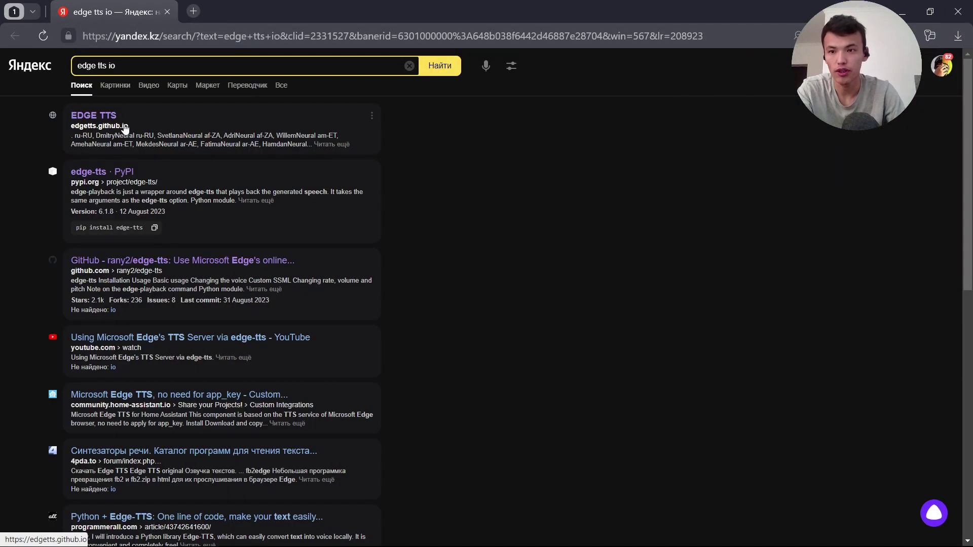
pyautogui.click(105, 127)
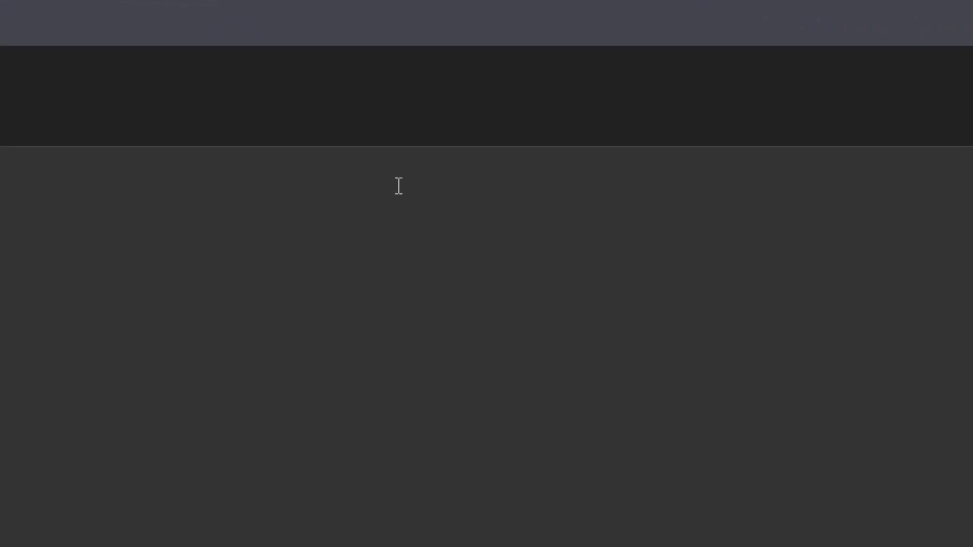
# Enter the Kazakh sentence "Қазақ тілін құрметтету үшін өзіміз мықты болуымыз керек." as the text for speech synthesis.
pyautogui.press('super+space')
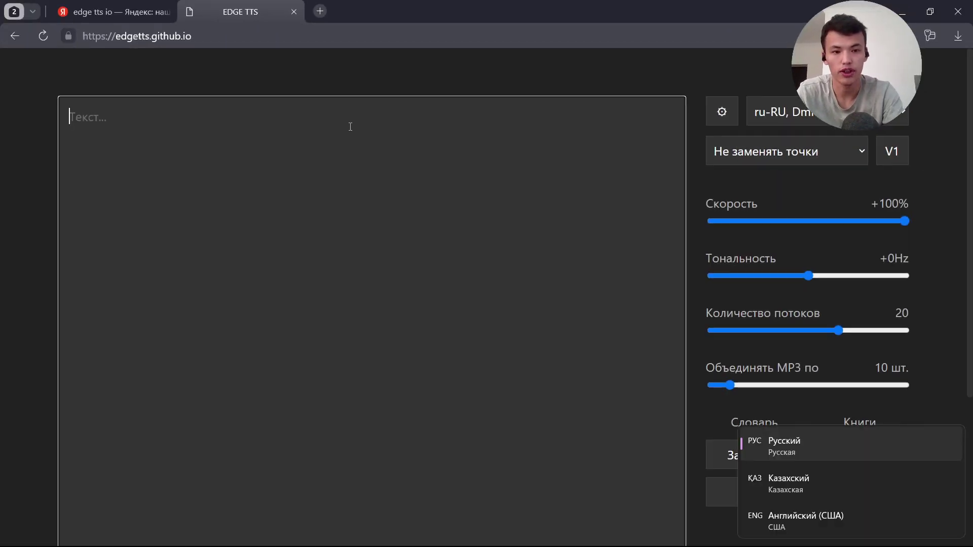
pyautogui.press('super+space')
pyautogui.write('Қа')
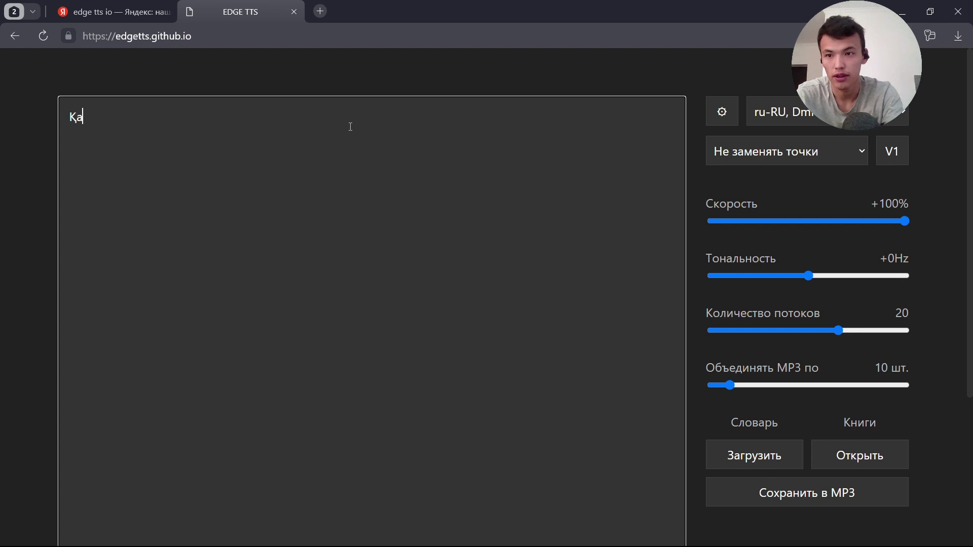
pyautogui.write('зак тіл')
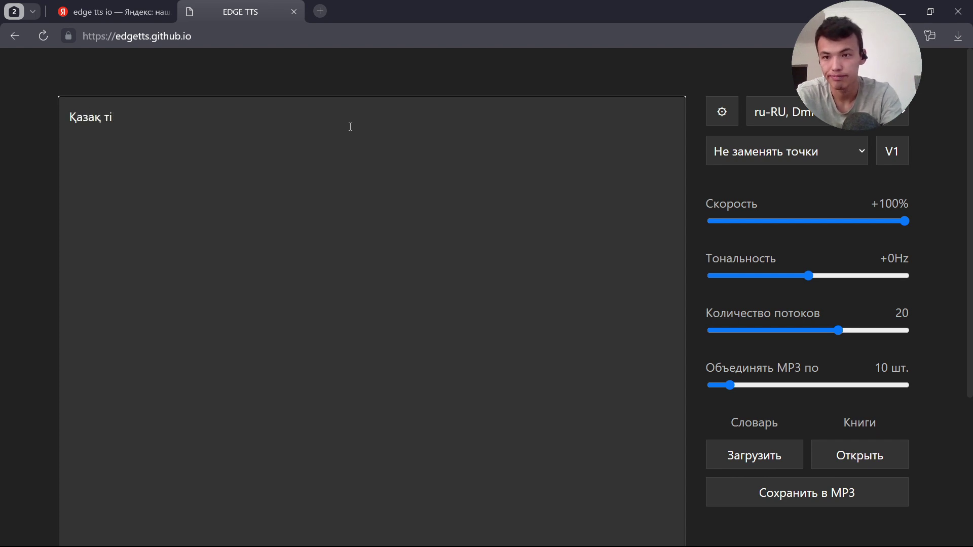
pyautogui.write('ін құрметтеу үшін өзіміз мықты болуымыз керек.')
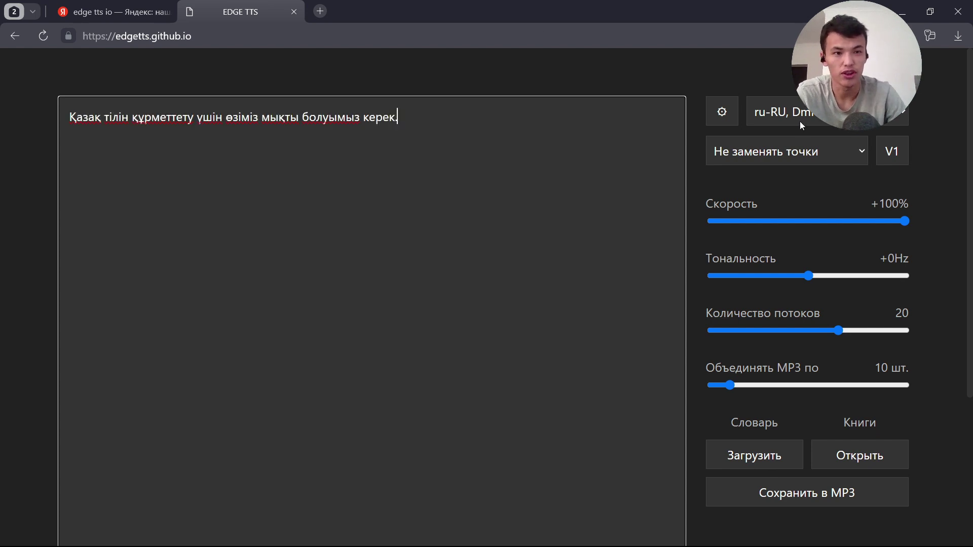
# Choose the Kazakh voice "kk-KZ, AigulNeural" for the speech.
pyautogui.click(799, 121)
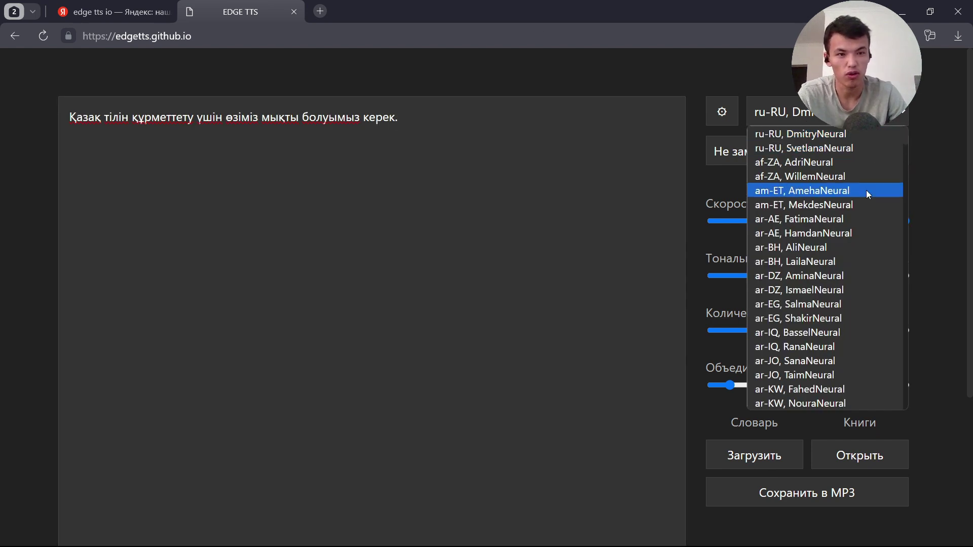
pyautogui.moveTo(906, 136); pyautogui.dragTo(901, 296)
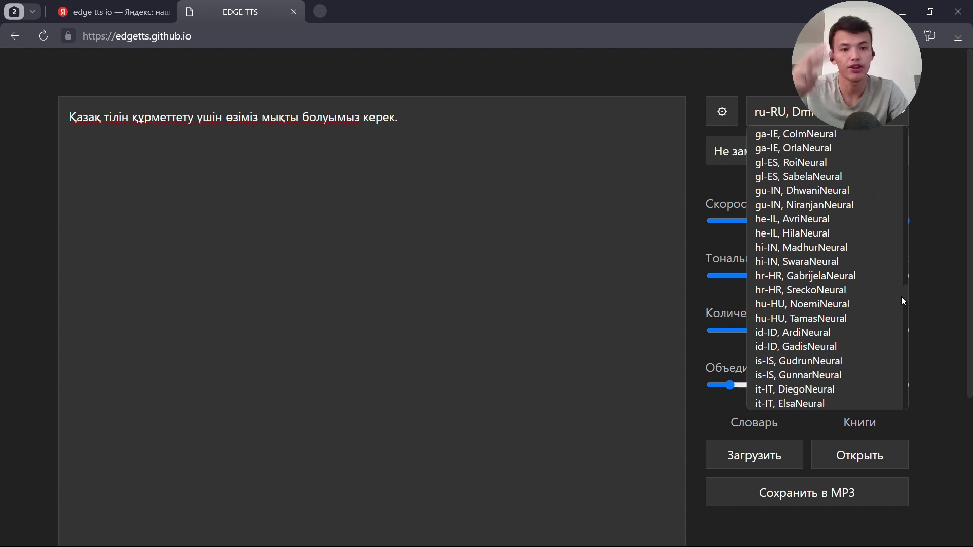
pyautogui.scroll(-5, 806, 276)
pyautogui.click(812, 267)
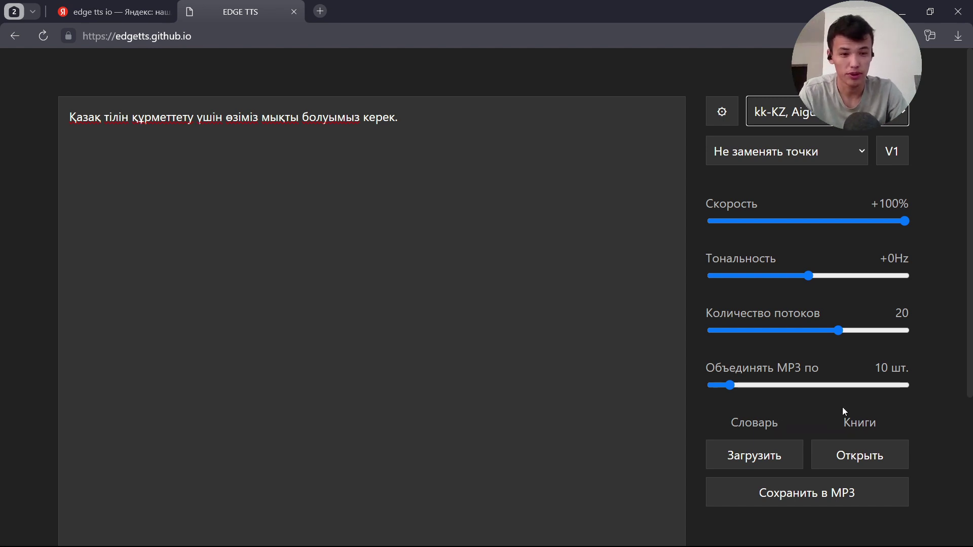
# Save the speech as MP3 in a new folder named "Қз" inside Документы, allowing the site to save changes there.
pyautogui.scroll(-1, 843, 410)
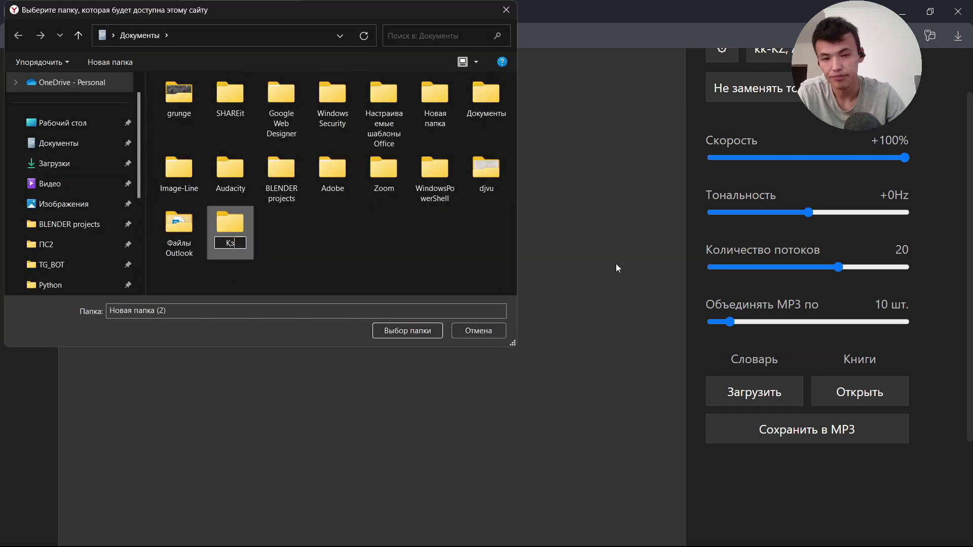
pyautogui.press('Return')
pyautogui.click(406, 330)
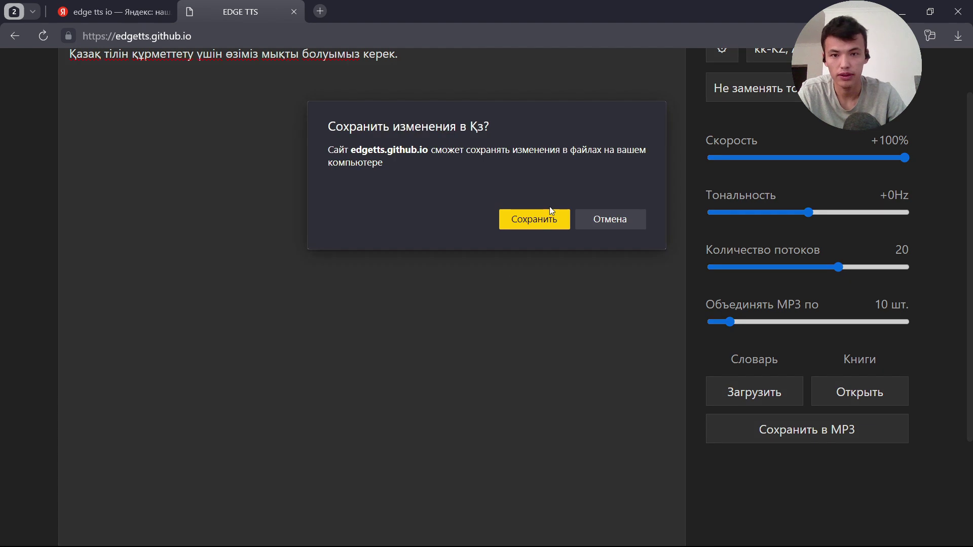
pyautogui.click(542, 224)
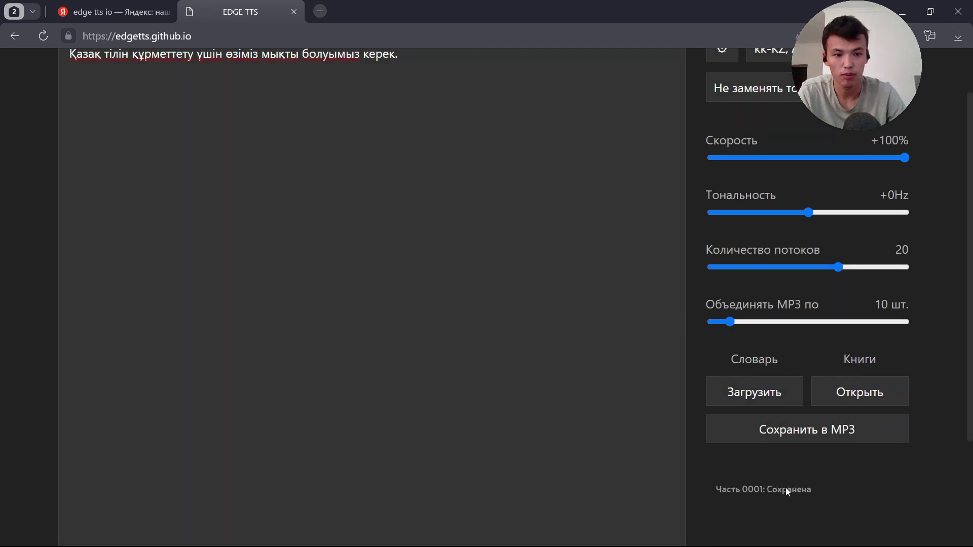
# Play the saved Text 0001.mp3 from the "Қз" folder in Документы, and close the media player.
pyautogui.press('super+e')
pyautogui.scroll(-10, 910, 456)
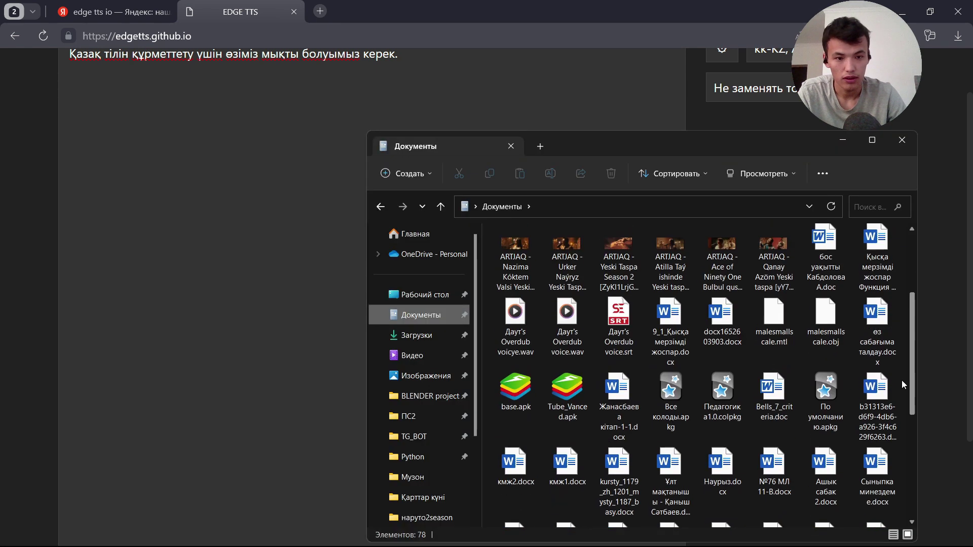
pyautogui.doubleClick(816, 341)
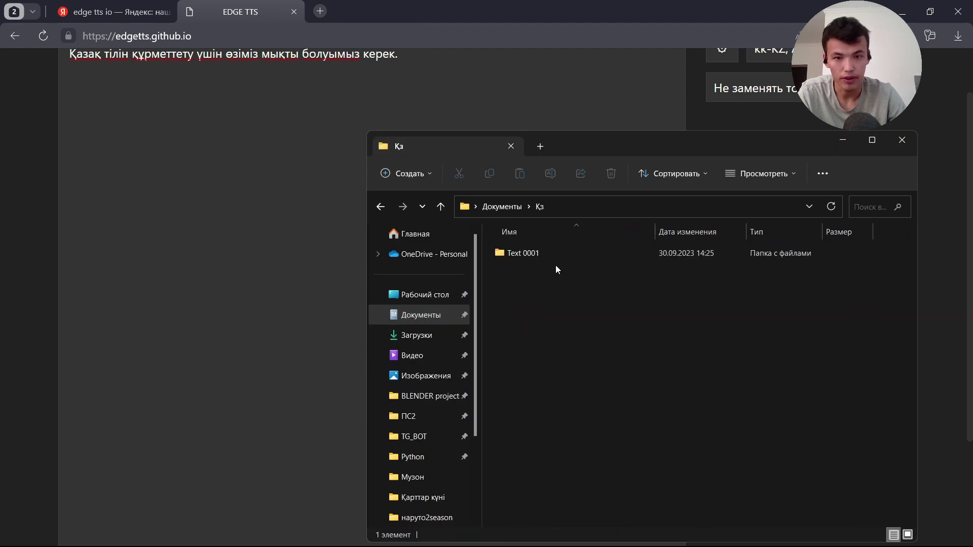
pyautogui.doubleClick(512, 254)
pyautogui.doubleClick(530, 255)
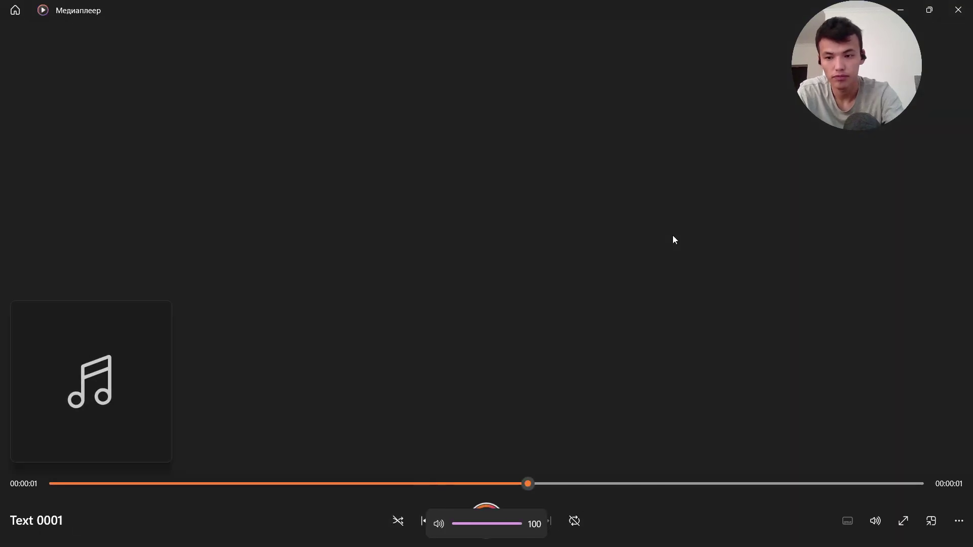
pyautogui.click(957, 9)
pyautogui.click(970, 155)
# Set the speech speed (Скорость) to +0%.
pyautogui.scroll(2, 968, 147)
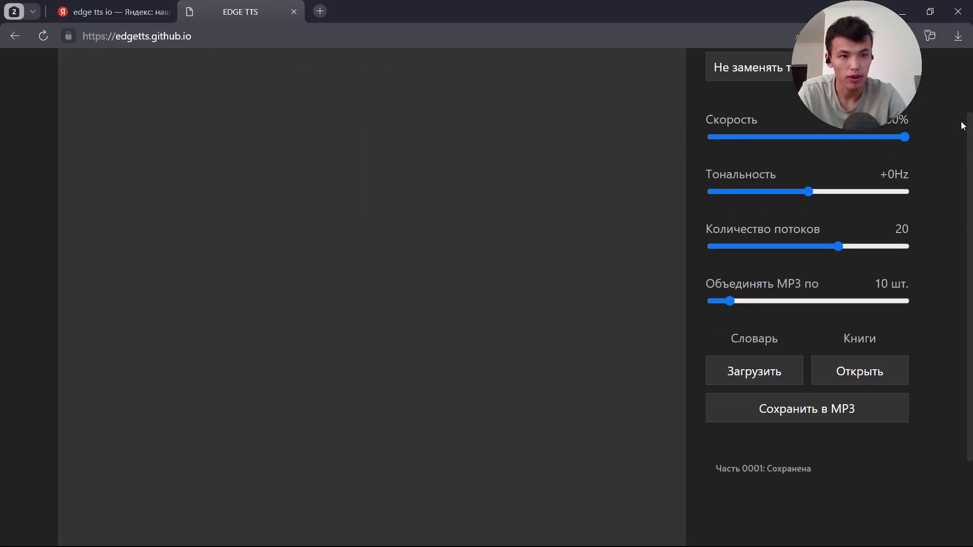
pyautogui.click(822, 197)
pyautogui.moveTo(822, 196); pyautogui.dragTo(776, 196)
pyautogui.scroll(1, 777, 195)
# Cut the Kazakh sentence from the EDGE TTS text and paste it into Yandex Translate in a new tab for an English translation.
pyautogui.click(412, 126)
pyautogui.press('super+space')
pyautogui.hotkey('ctrl', 'a')
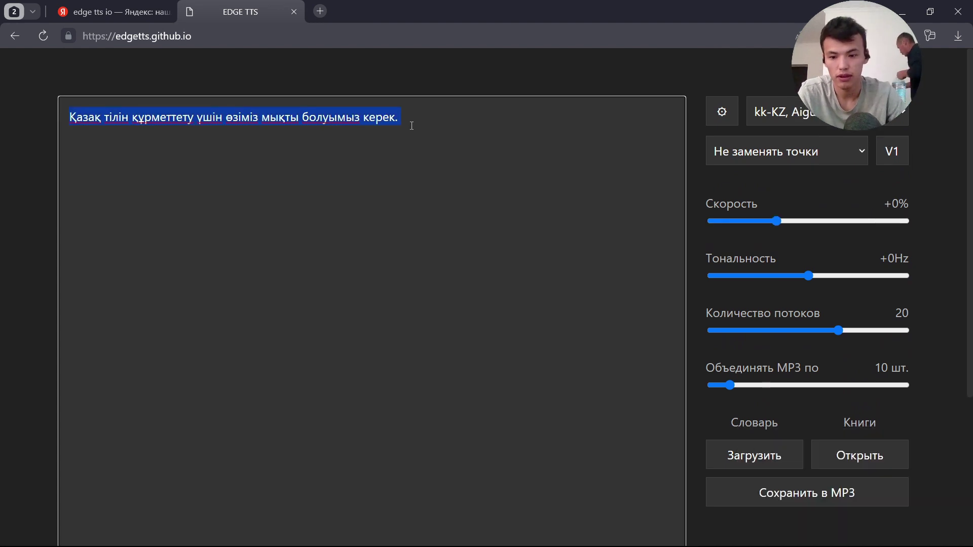
pyautogui.hotkey('ctrl', 'x')
pyautogui.click(320, 11)
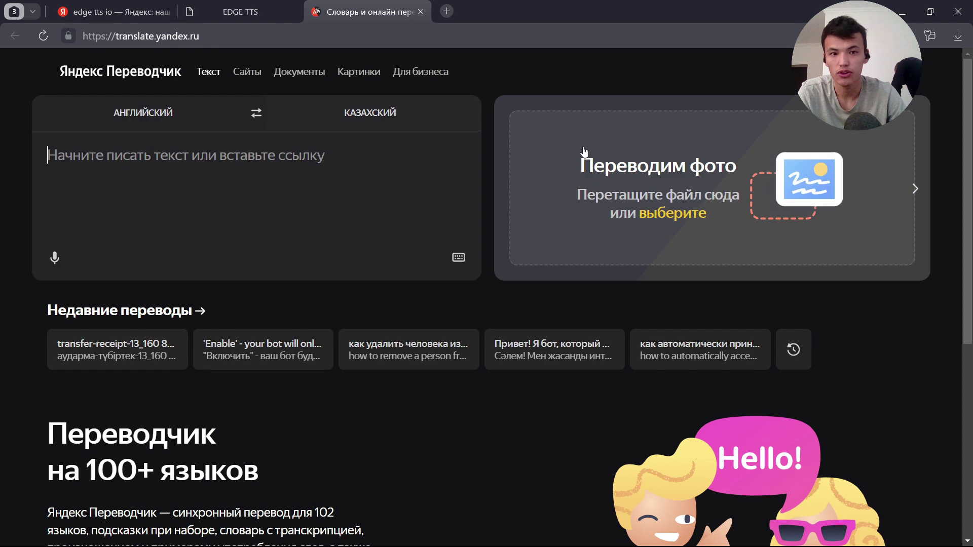
pyautogui.hotkey('ctrl', 'v')
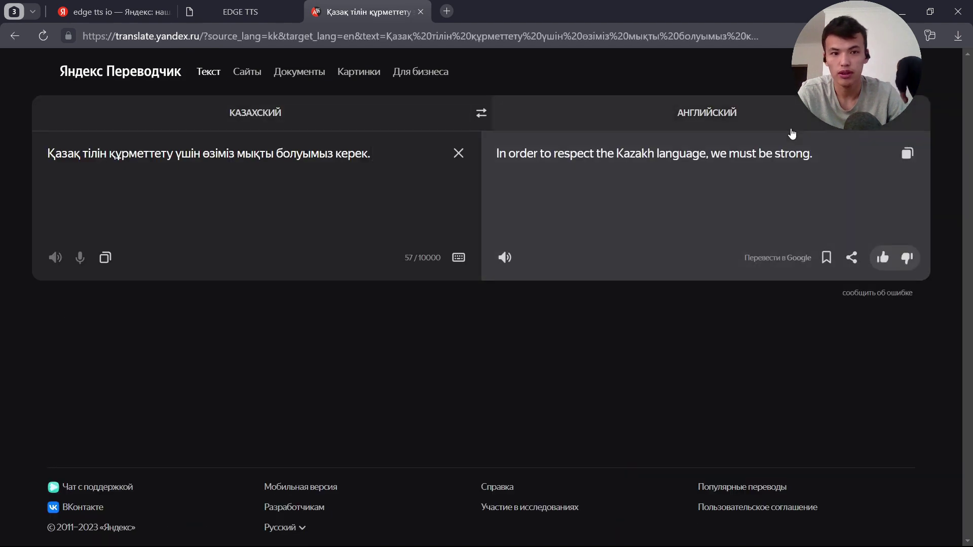
# Copy the English translation and paste it into the empty EDGE TTS text area.
pyautogui.click(920, 154)
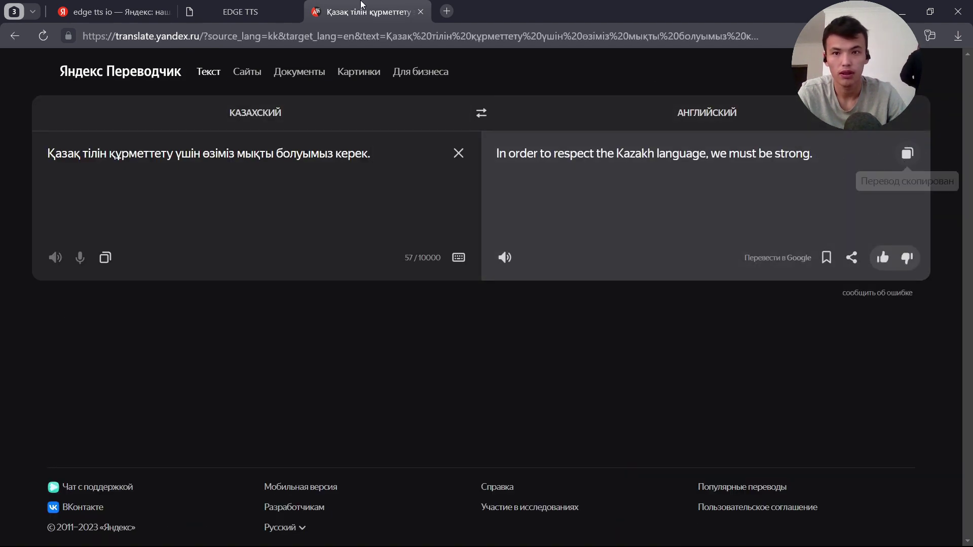
pyautogui.click(249, 6)
pyautogui.hotkey('ctrl', 'v')
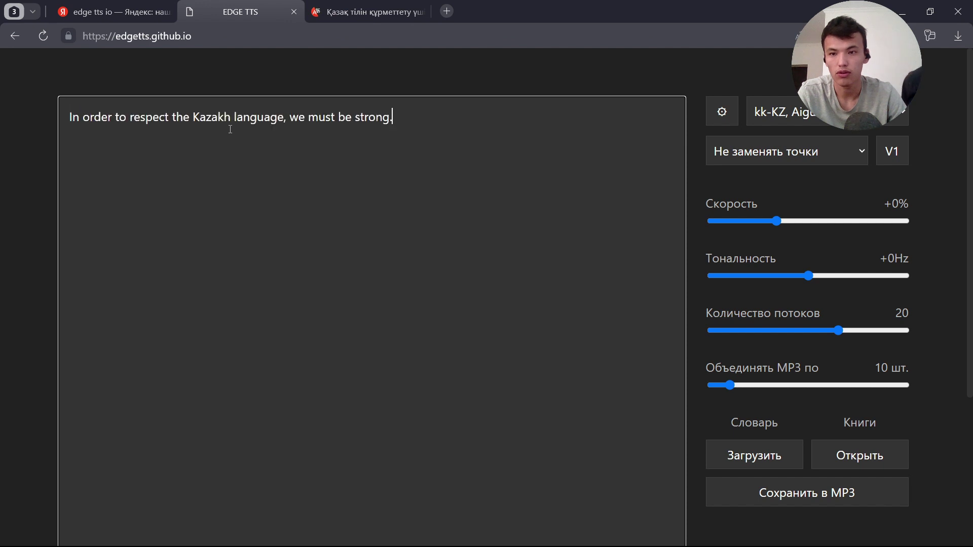
# Change the voice to the American English "en-US, ChristopherNeural".
pyautogui.click(892, 112)
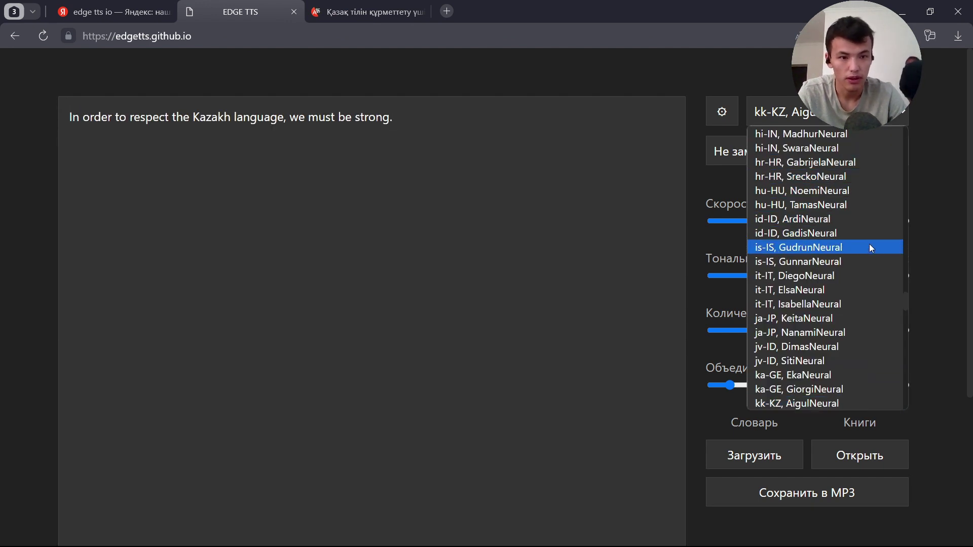
pyautogui.moveTo(904, 302); pyautogui.dragTo(913, 261)
pyautogui.scroll(10, 861, 268)
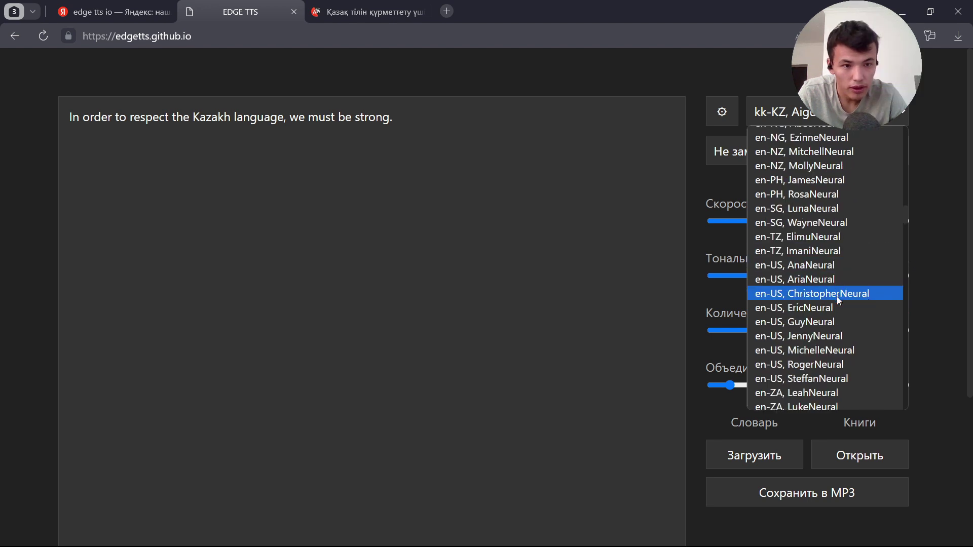
pyautogui.click(837, 296)
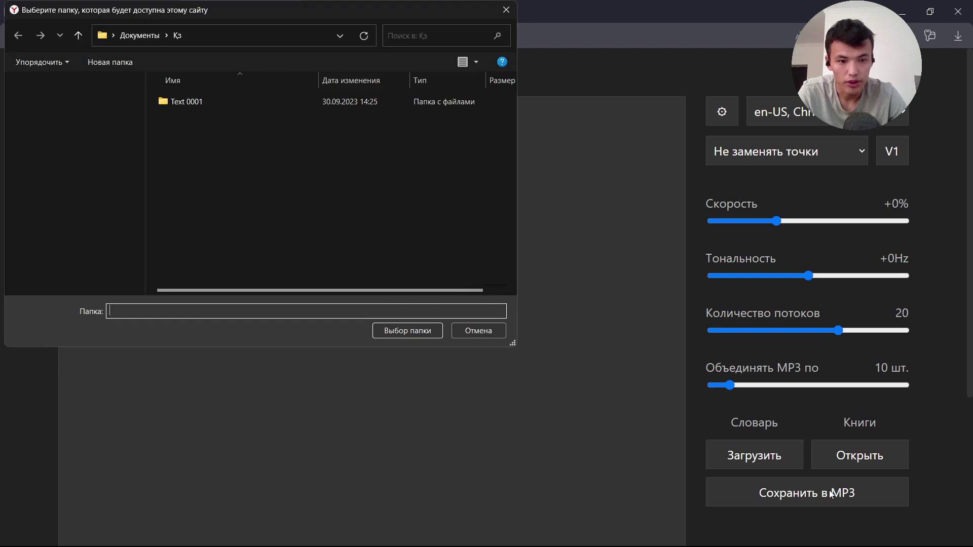
# Save the English speech as MP3 in the "Қз" folder inside Документы.
pyautogui.click(158, 34)
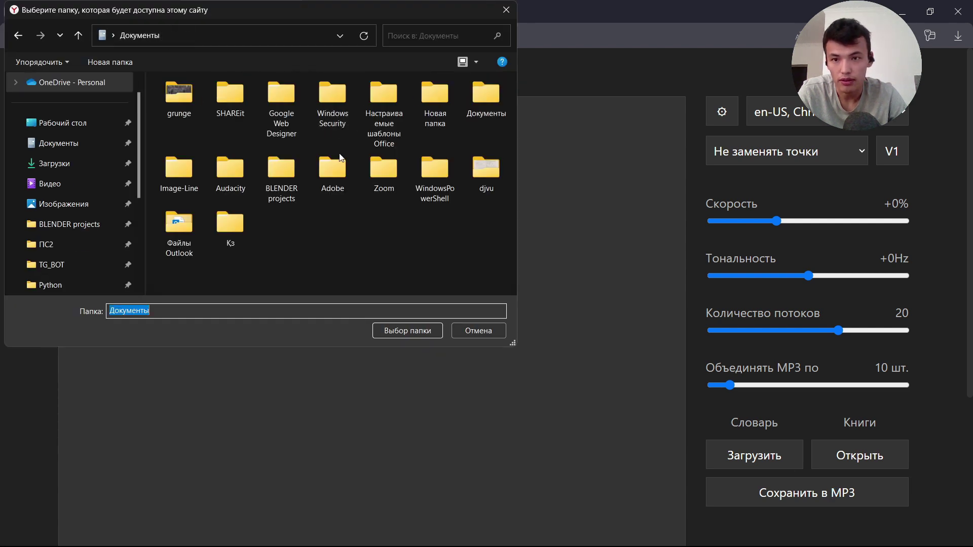
pyautogui.click(229, 226)
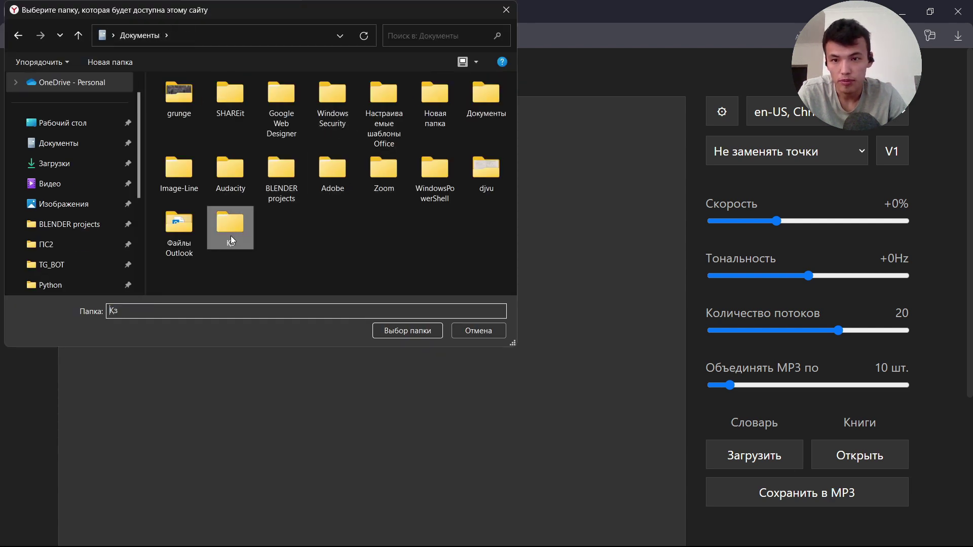
pyautogui.click(423, 333)
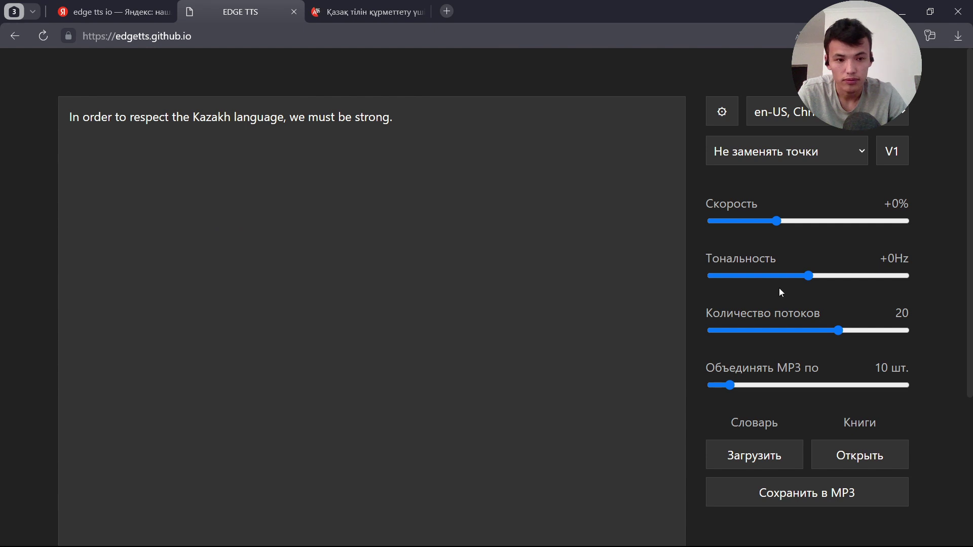
# Play the saved Text 0002.mp3 from the "Қз" folder, close the player and return to the EDGE TTS page.
pyautogui.scroll(-3, 969, 324)
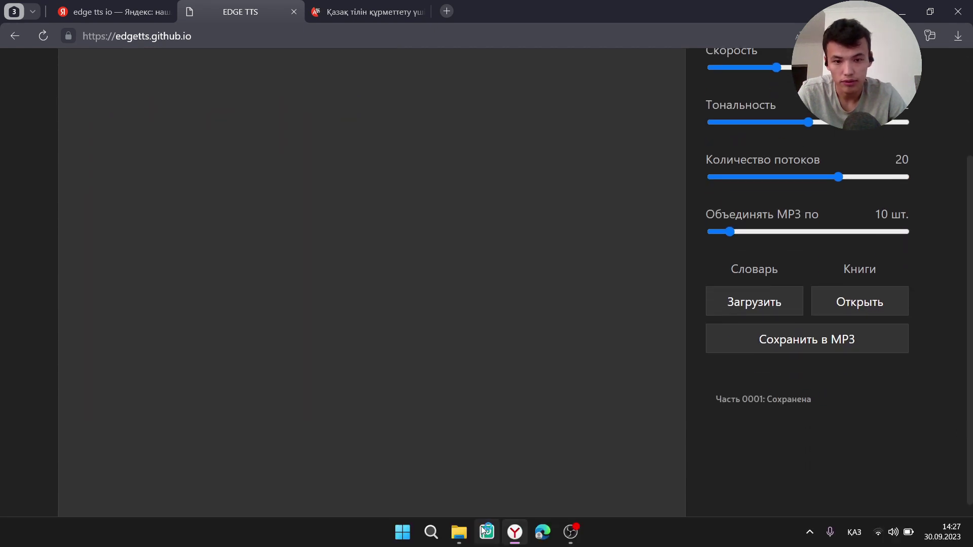
pyautogui.click(460, 533)
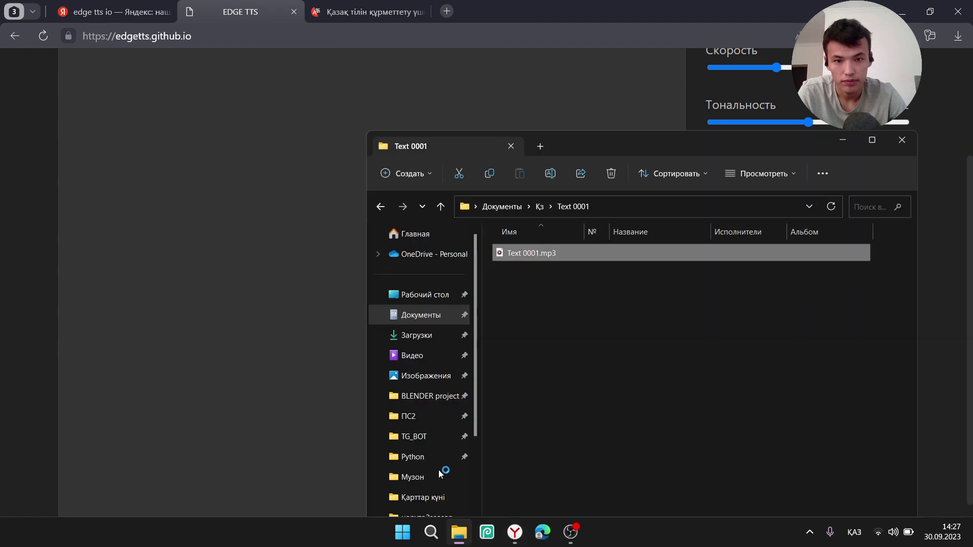
pyautogui.click(539, 208)
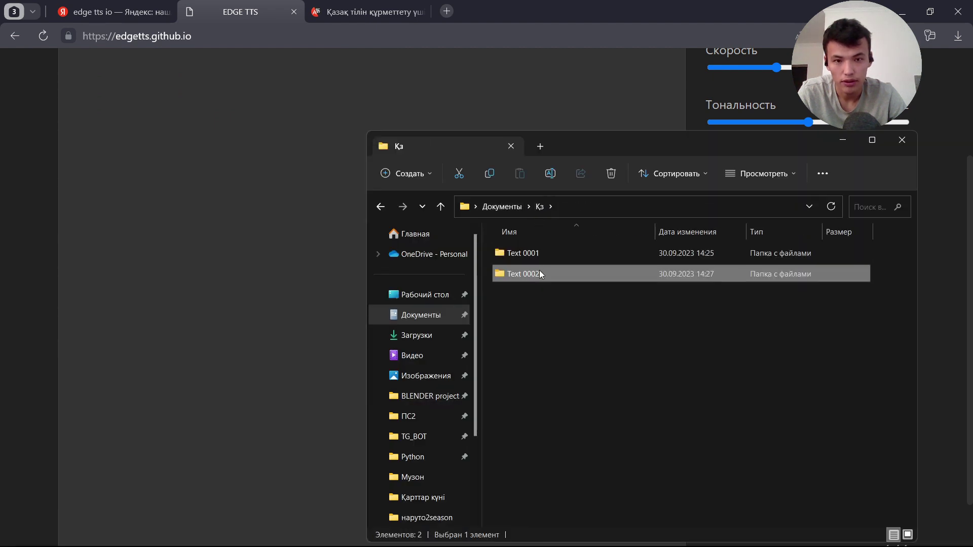
pyautogui.doubleClick(539, 270)
pyautogui.doubleClick(530, 252)
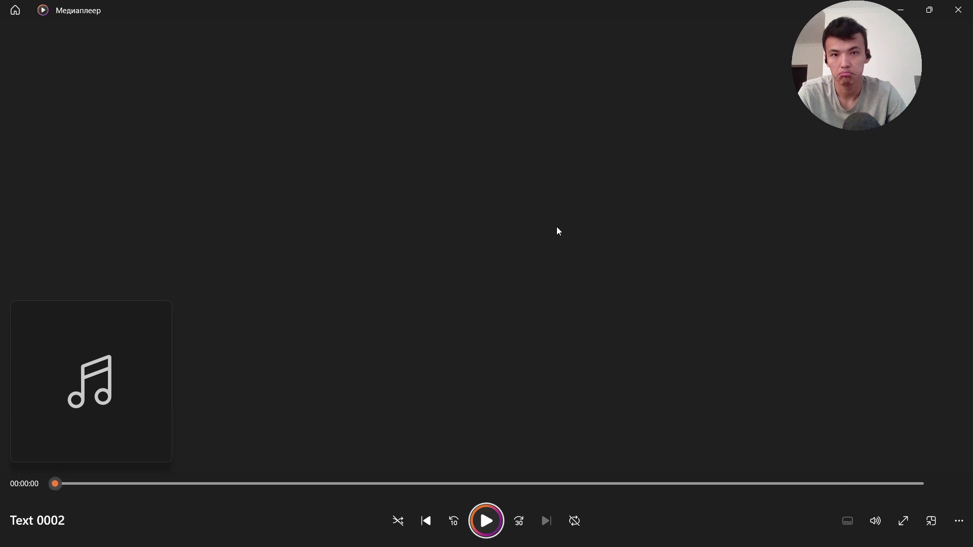
pyautogui.click(959, 10)
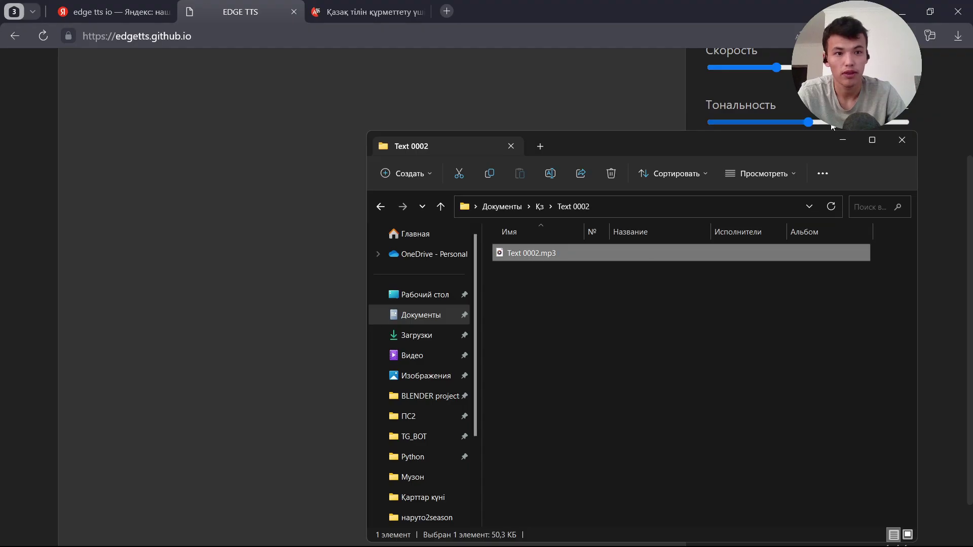
pyautogui.click(842, 140)
pyautogui.scroll(3, 427, 167)
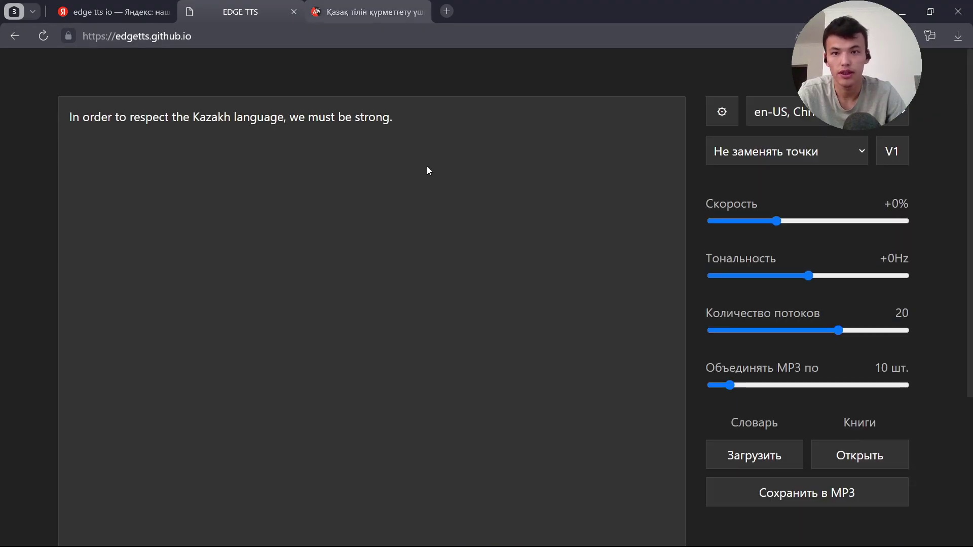
# Open the Google Drive video 0815.mp4 in a new browser tab, play its opening and pause it about six seconds in.
pyautogui.click(446, 11)
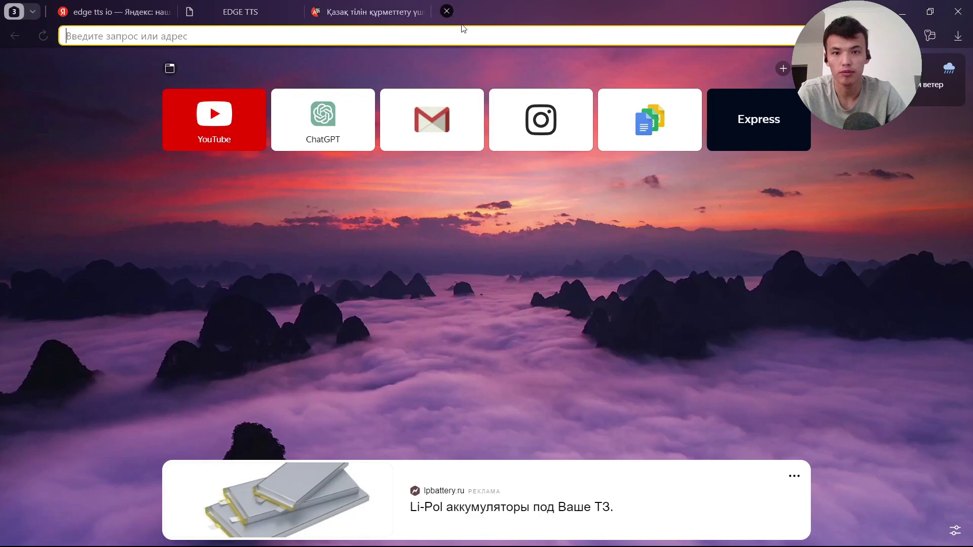
pyautogui.hotkey('ctrl', 'shift', 't')
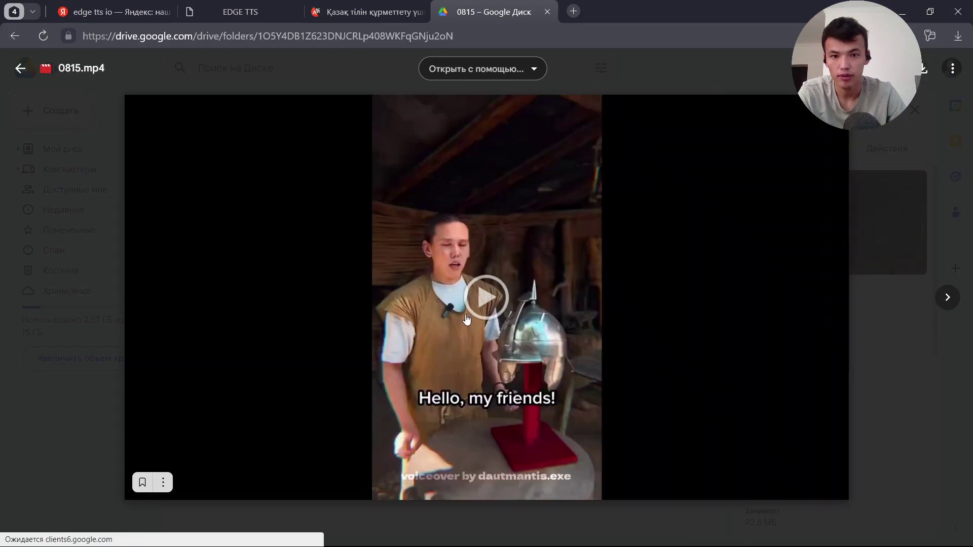
pyautogui.click(487, 304)
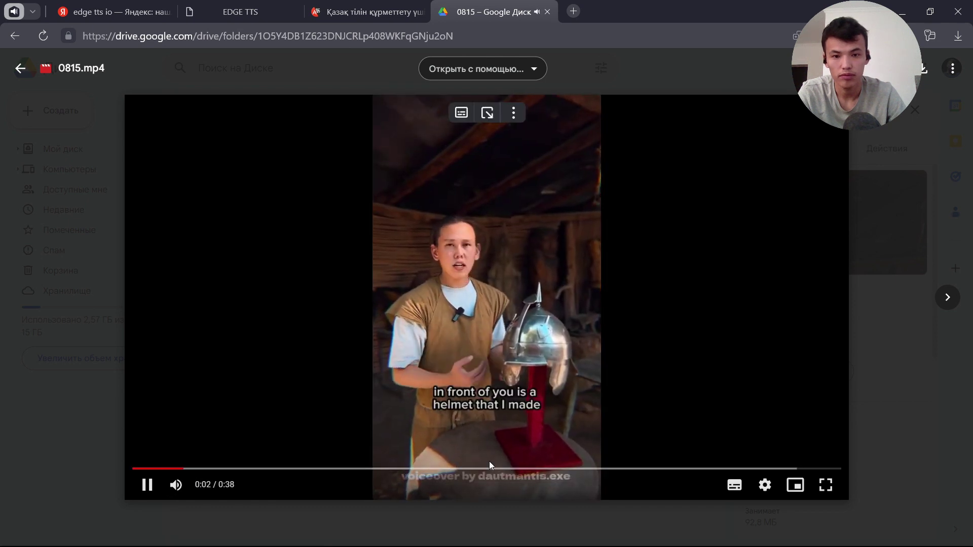
pyautogui.click(152, 490)
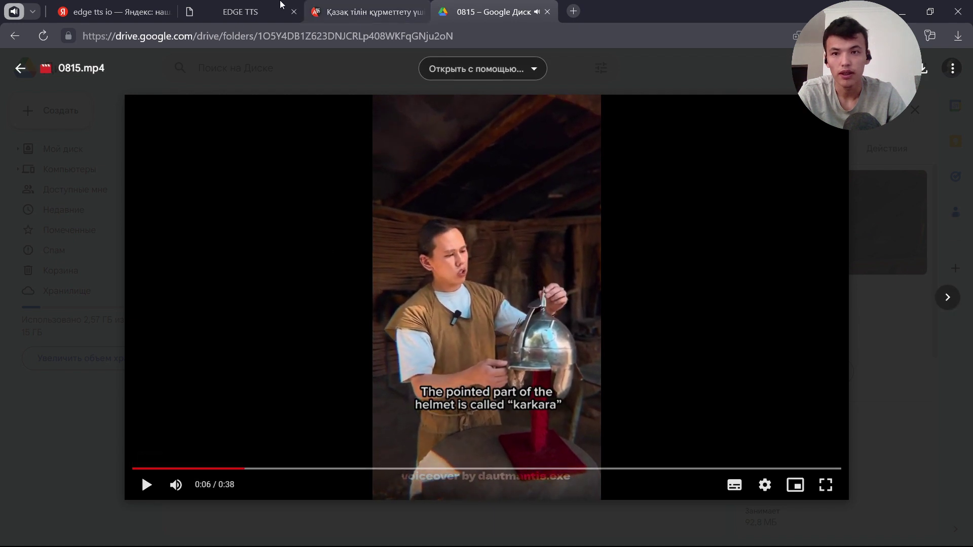
pyautogui.click(250, 4)
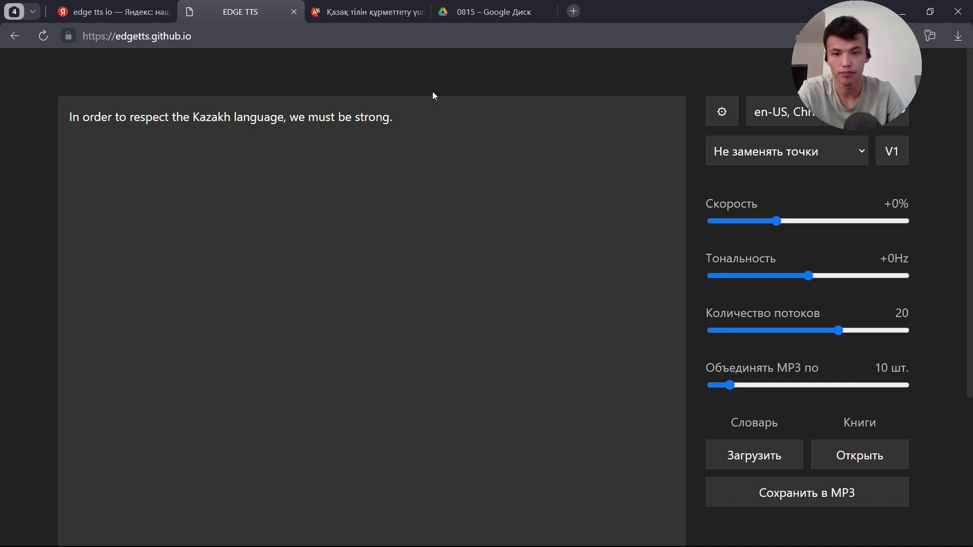
pyautogui.click(509, 4)
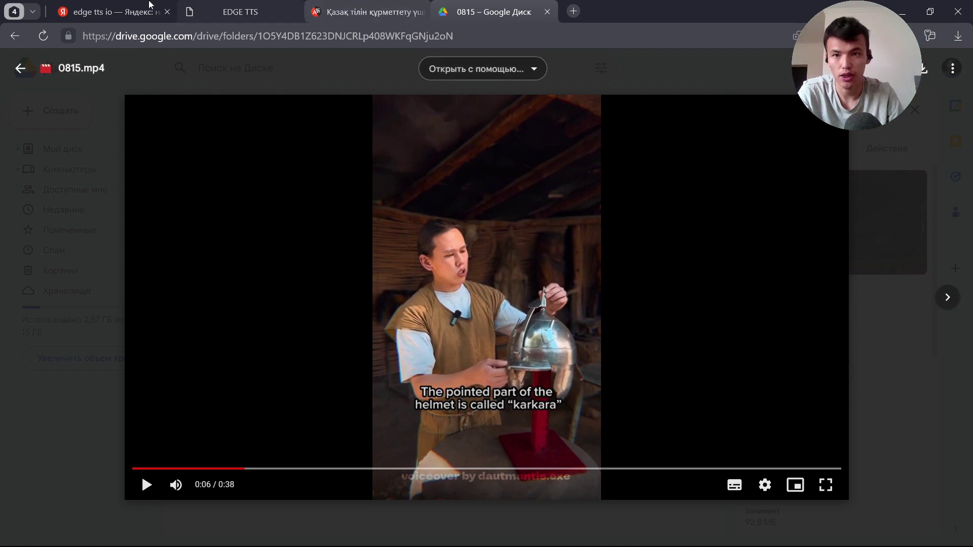
pyautogui.click(238, 12)
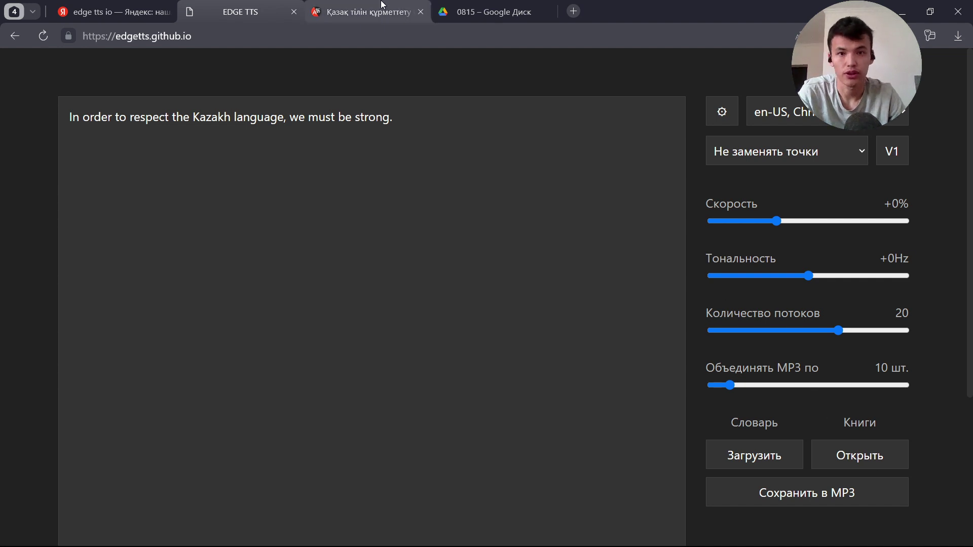
# Return to 0815.mp4 in Google Drive, play it a few seconds further, and close the video preview.
pyautogui.click(487, 11)
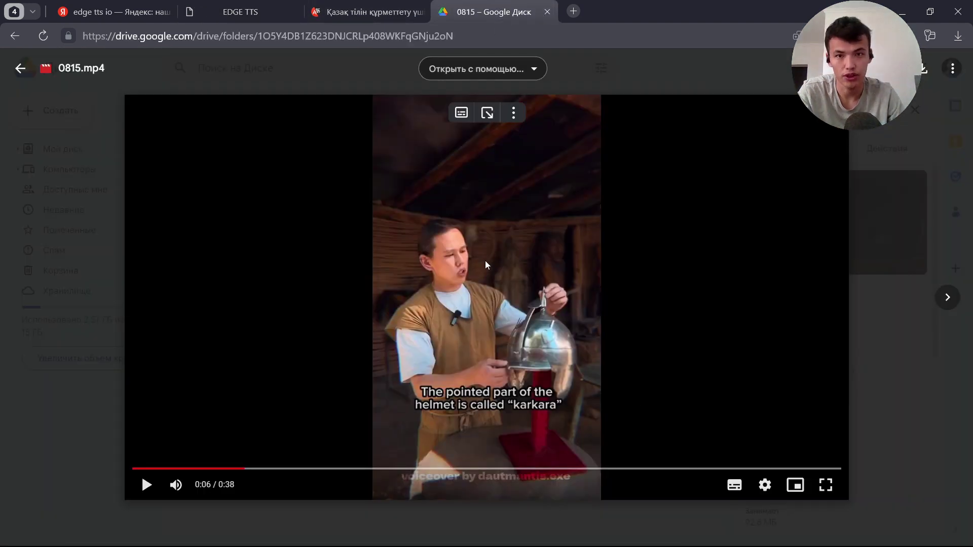
pyautogui.click(144, 491)
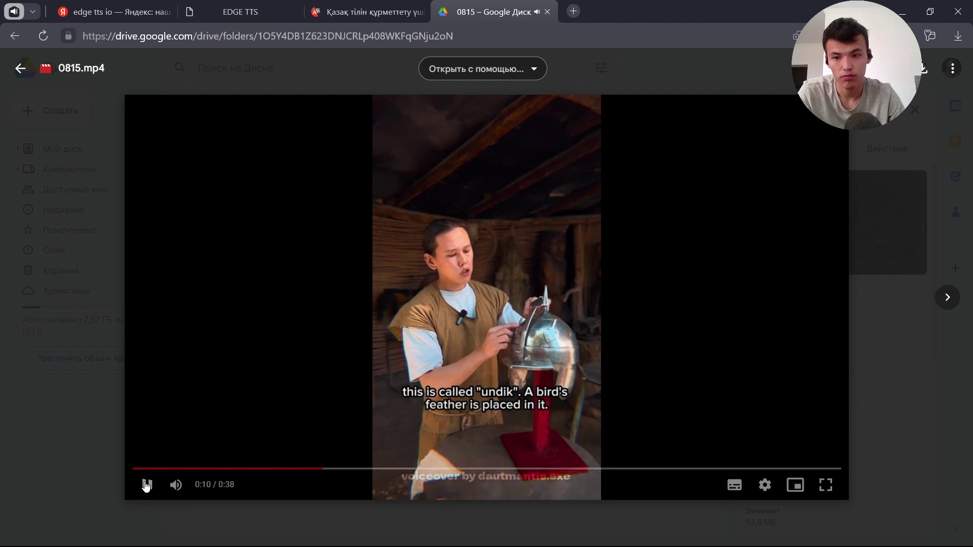
pyautogui.click(146, 485)
pyautogui.press('Escape')
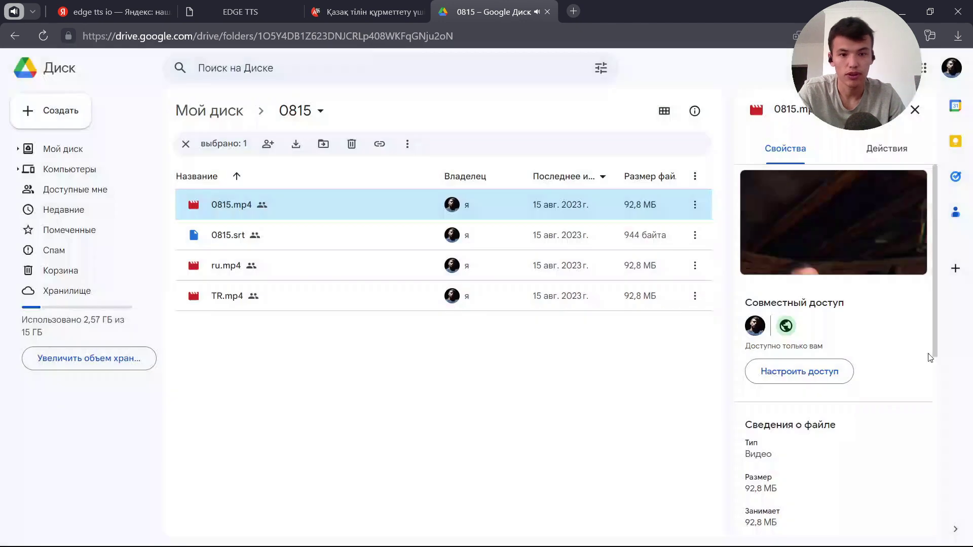
# Play the ru.mp4 video from the 0815 folder for several seconds, then pause and close its preview.
pyautogui.doubleClick(255, 266)
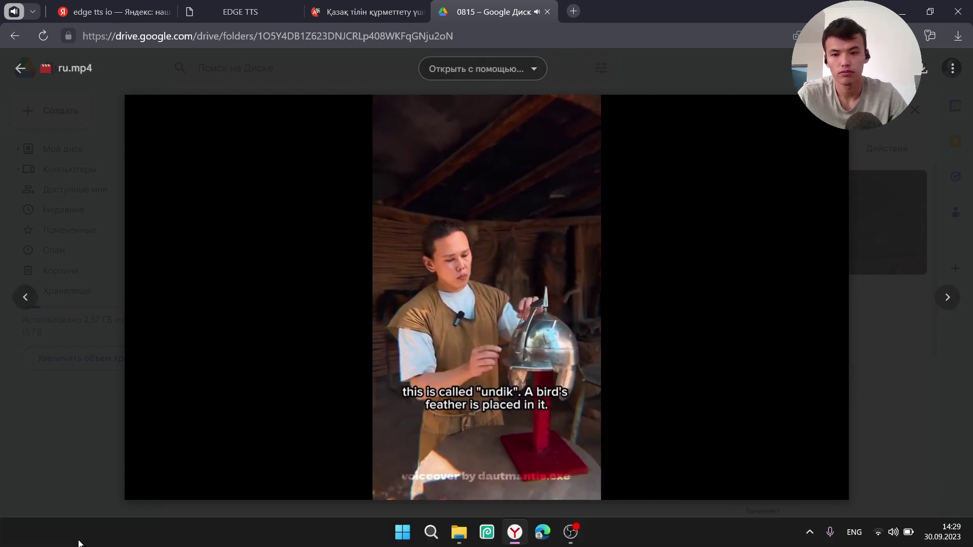
pyautogui.click(145, 487)
pyautogui.press('Escape')
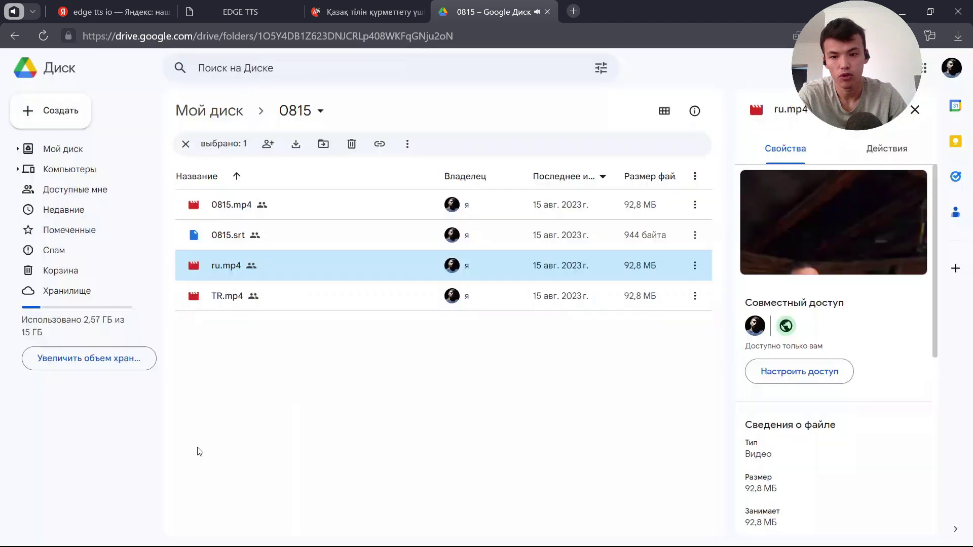
# Play the beginning of the TR.mp4 video from the 0815 folder, then pause and close its preview.
pyautogui.doubleClick(213, 296)
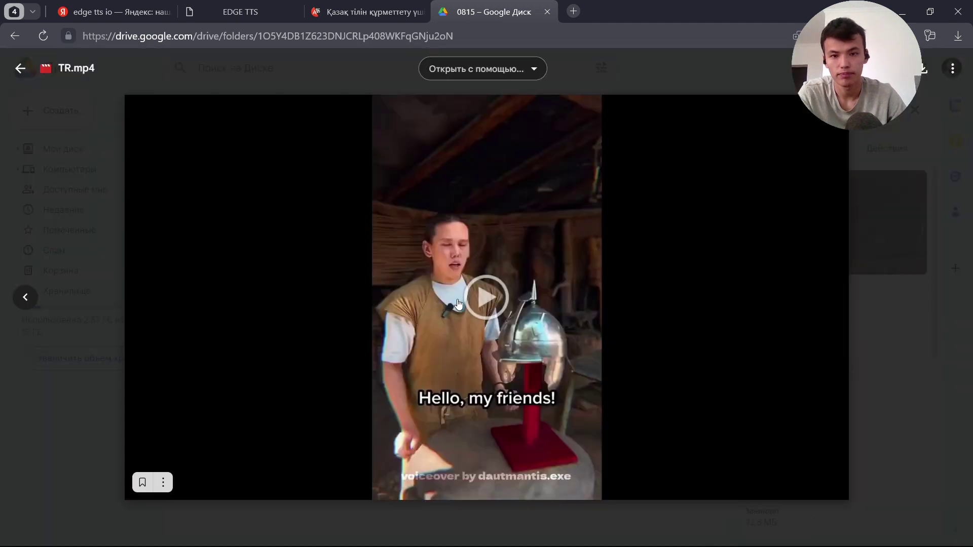
pyautogui.click(482, 299)
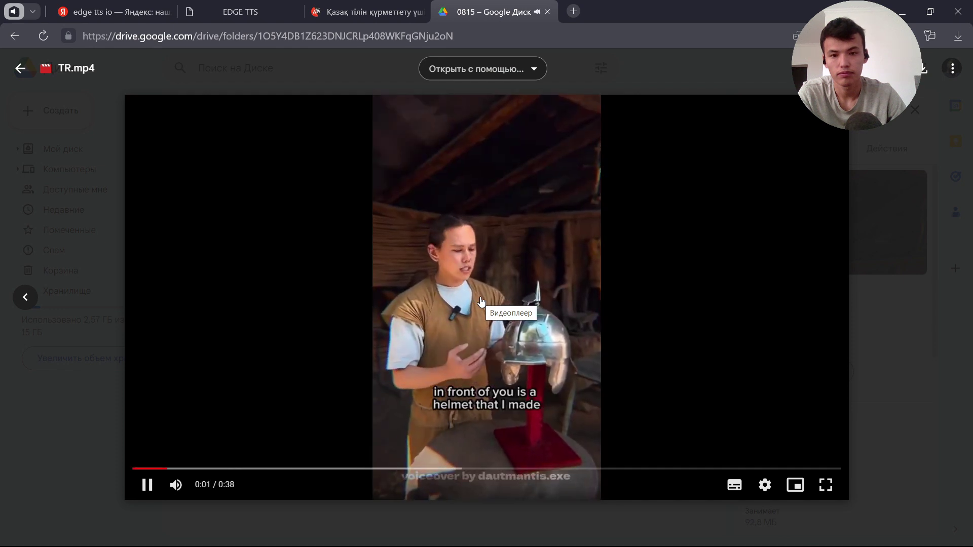
pyautogui.click(146, 485)
pyautogui.press('Escape')
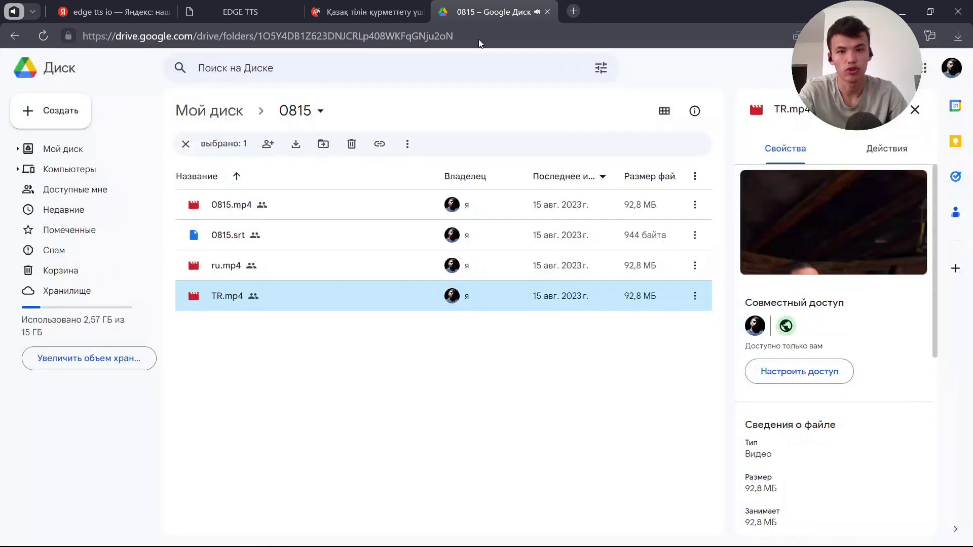
# Return to the EDGE TTS page, switch to OBS and stop the recording.
pyautogui.click(240, 11)
pyautogui.hotkey('alt', 'Tab')
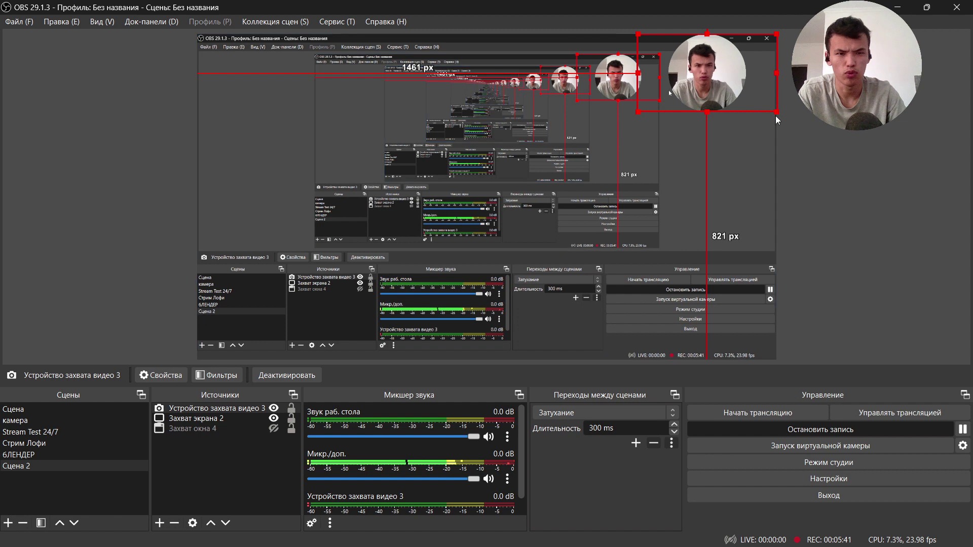
pyautogui.click(511, 530)
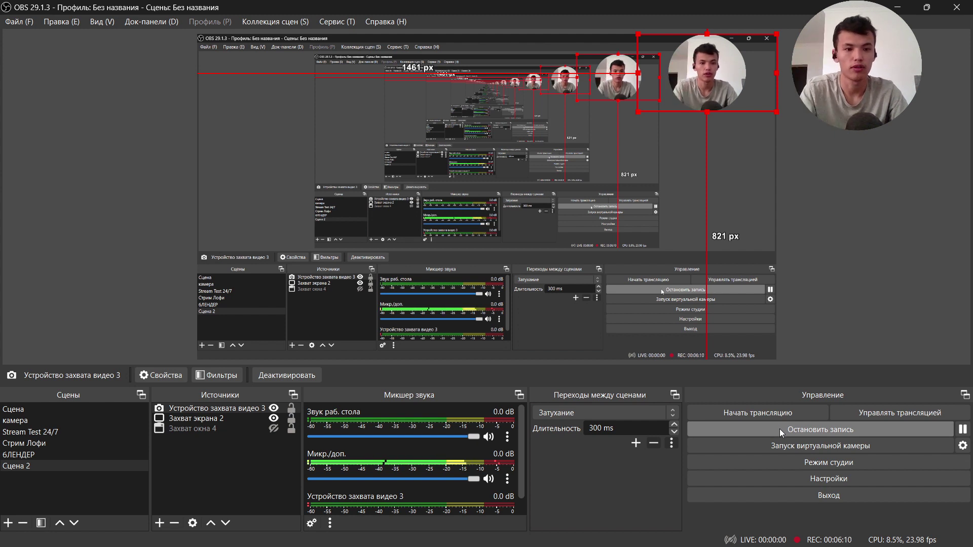
pyautogui.click(779, 428)
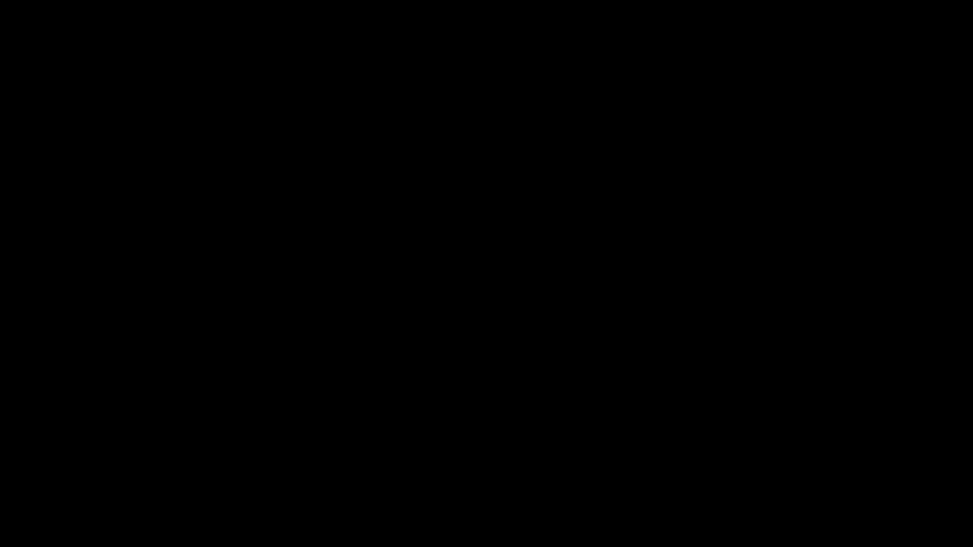